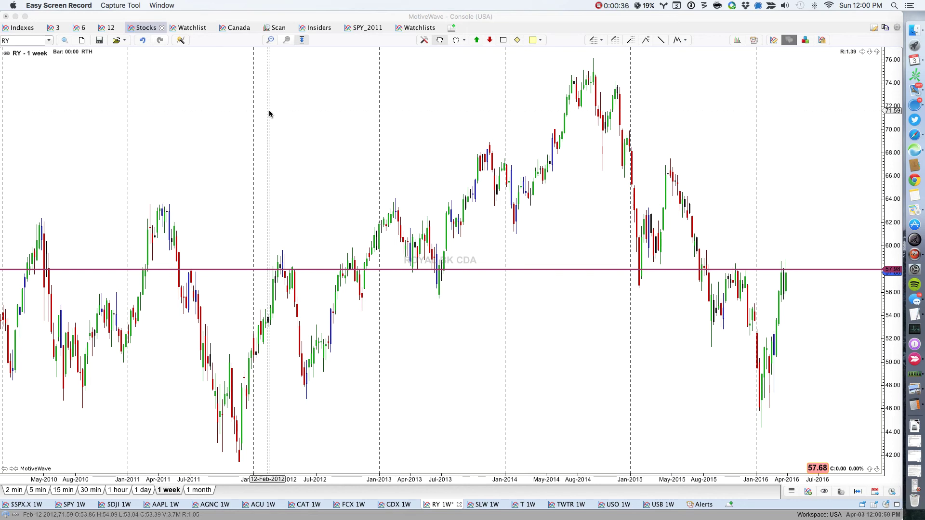
Draw a short trend line down from the 2014 peak on the weekly RY chart, and hide the chart's drawings.
scroll(482, 146, right, 3)
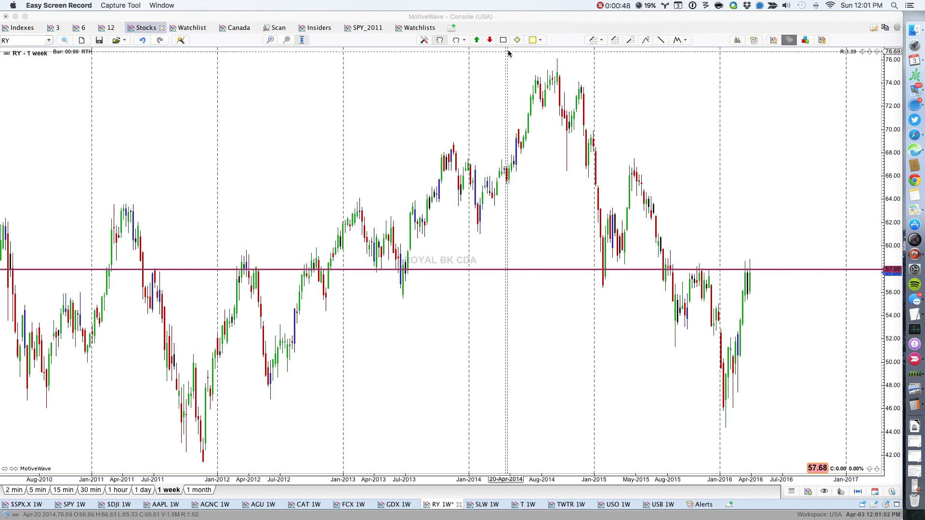
click(661, 41)
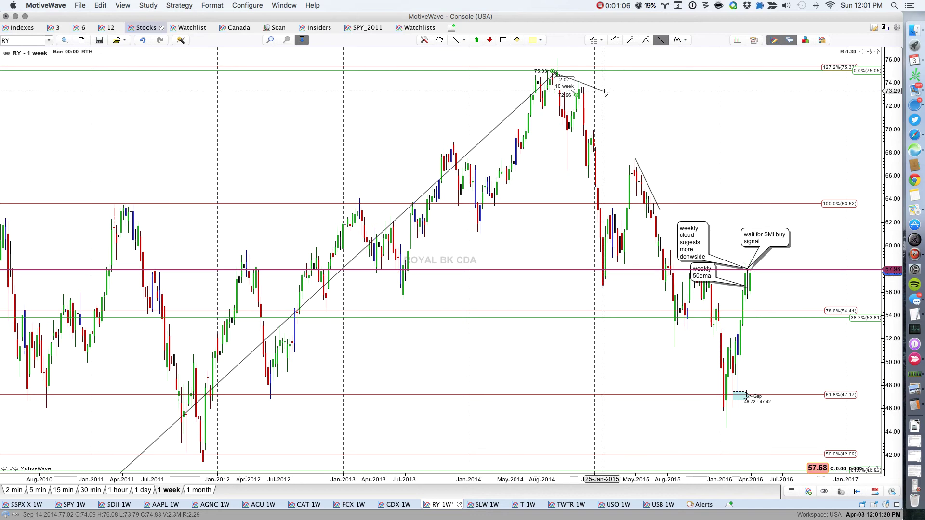
key(Escape)
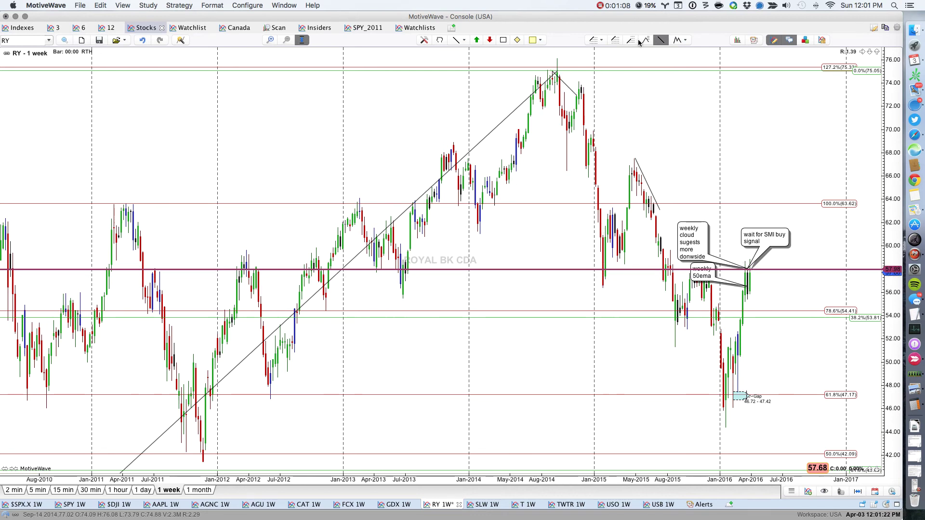
click(773, 40)
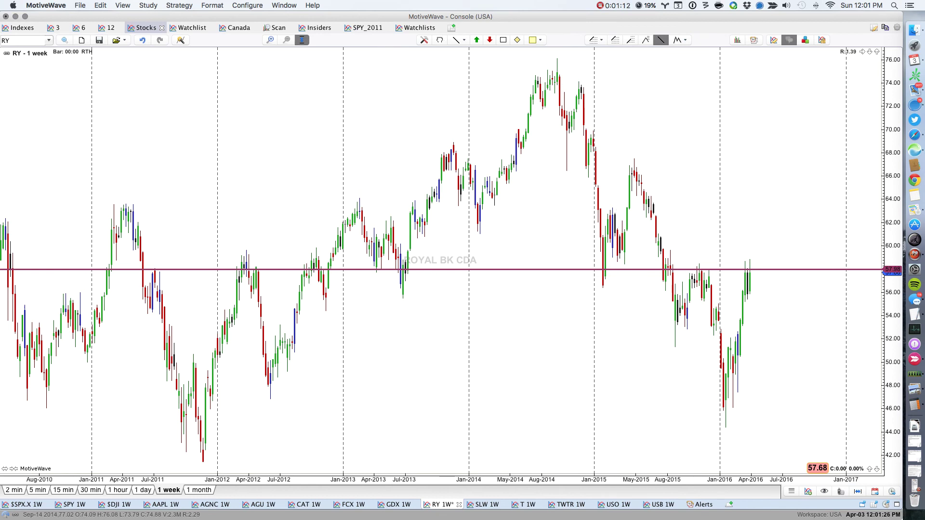
Switch to Skitch to view the 3-year Royal Bank of Canada chart, close it and return to MotiveWave.
key(super+Tab)
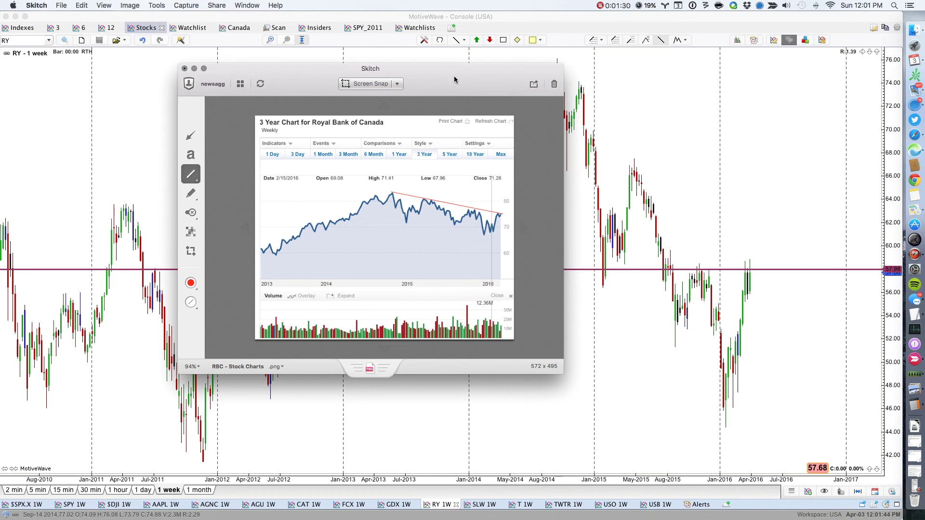
key(super+w)
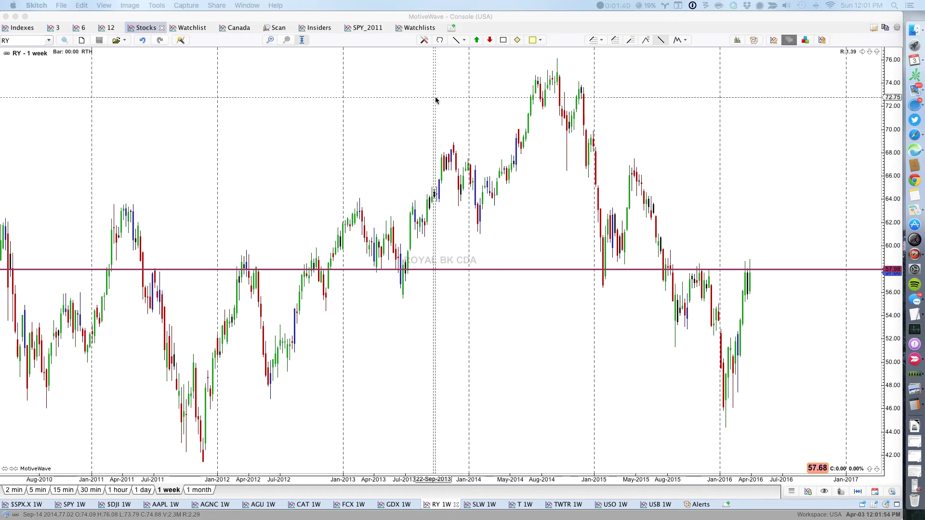
click(329, 17)
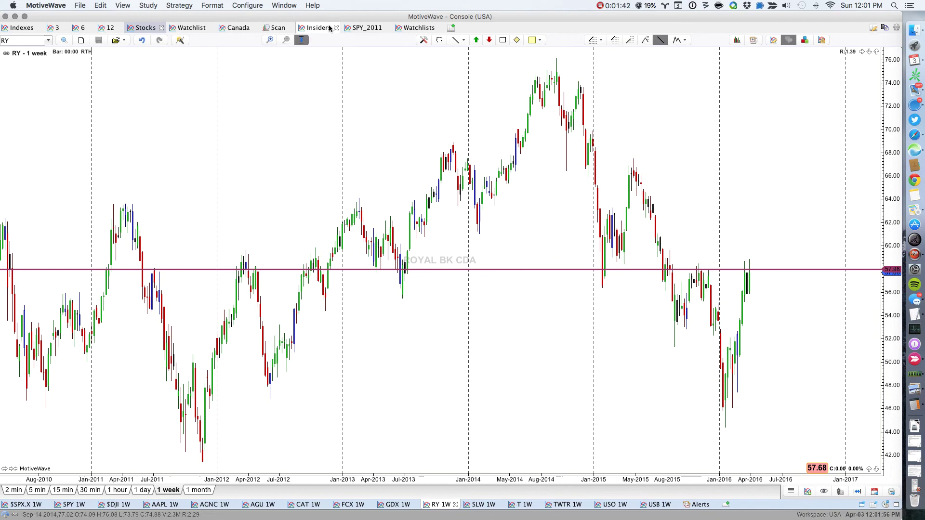
Review the existing workspaces and their data services in the Manage Workspaces dialog, and close it.
click(249, 6)
mouse_move(252, 18)
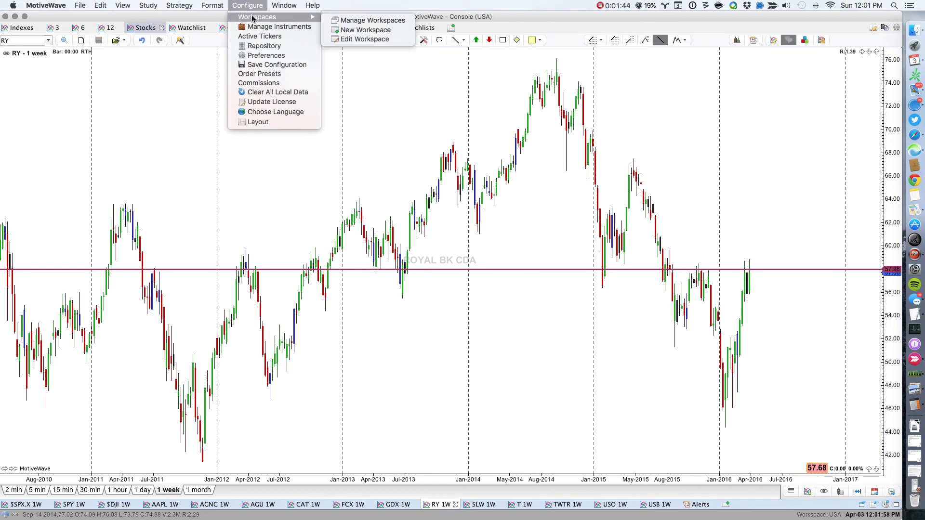
click(353, 21)
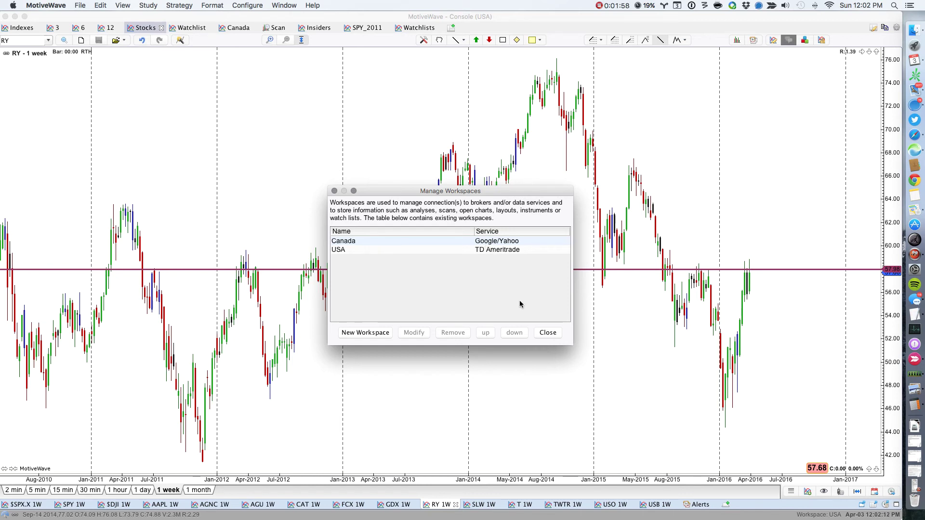
click(539, 331)
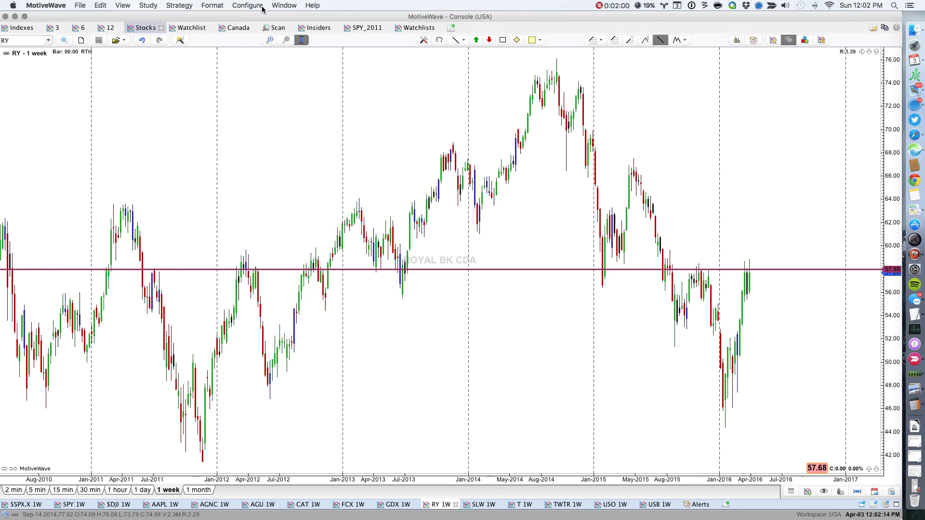
View the new-workspace form and the services offered for a new connection, and cancel both dialogs.
click(247, 6)
mouse_move(260, 17)
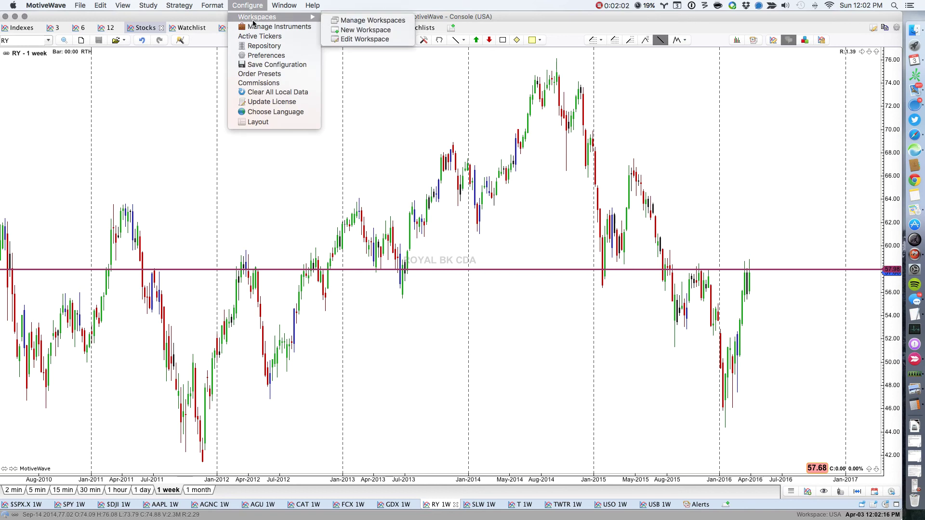
click(362, 29)
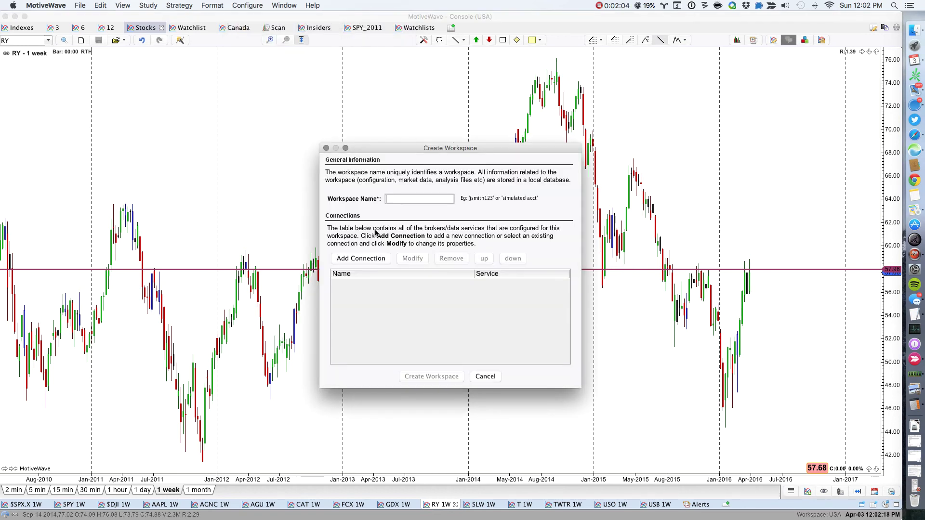
click(368, 267)
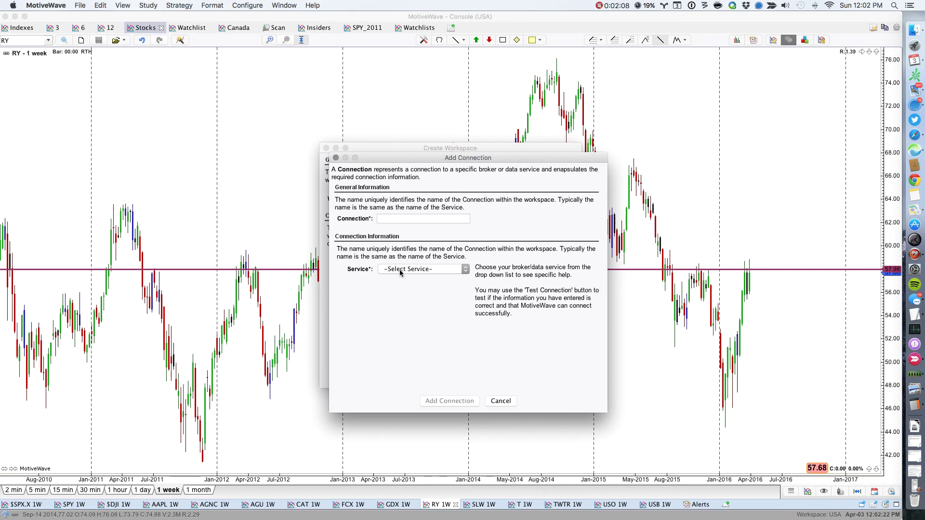
click(400, 272)
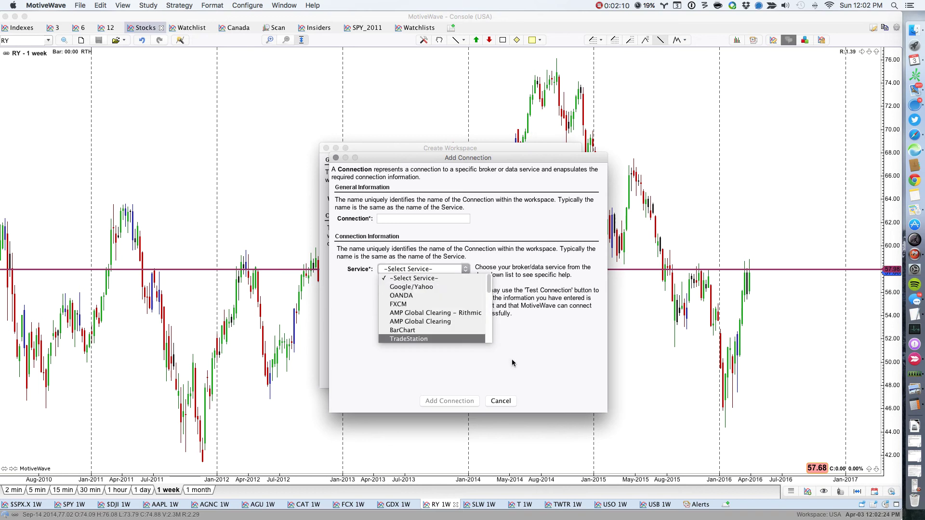
click(516, 385)
click(501, 401)
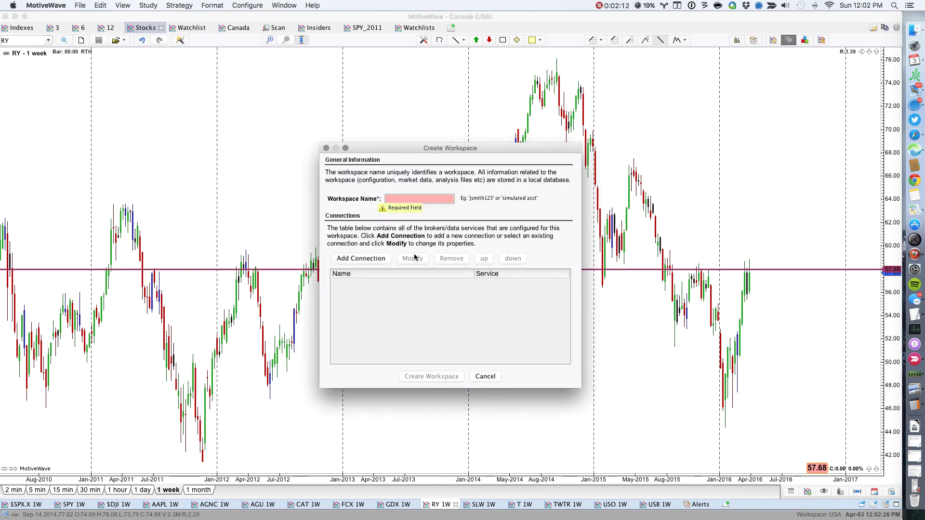
click(484, 376)
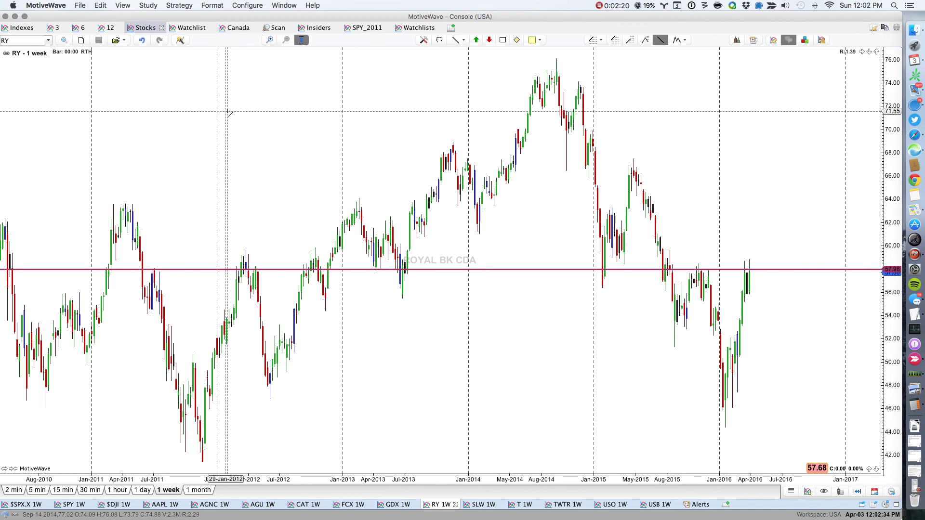
Restart MotiveWave in the Canada workspace and display the RY chart from its watch list.
click(43, 7)
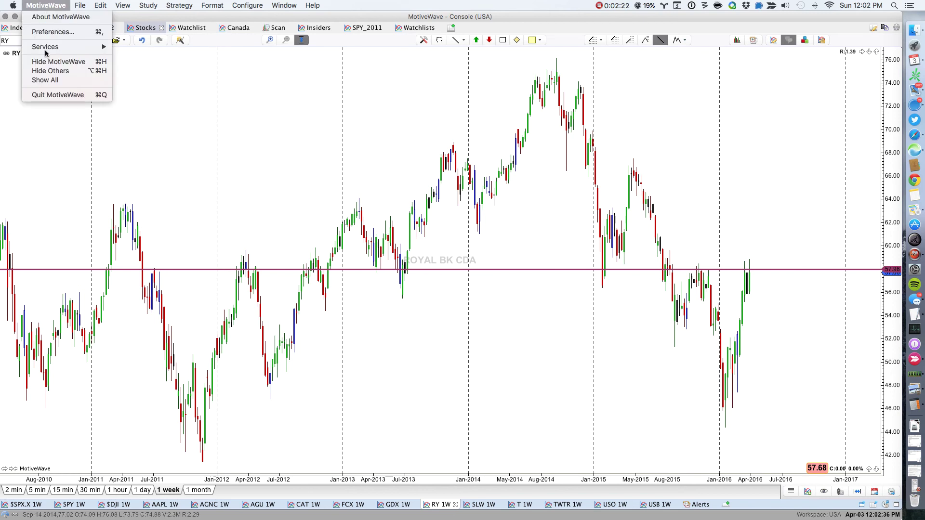
click(47, 96)
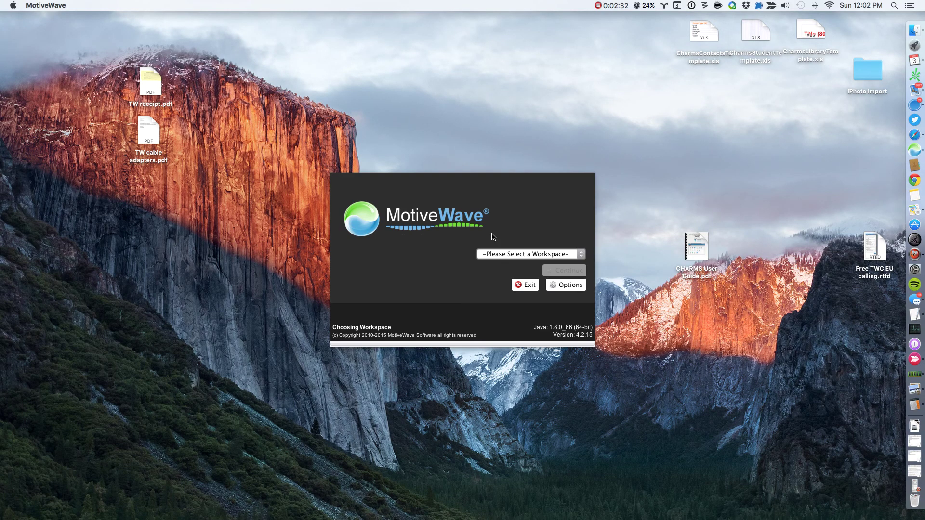
click(500, 253)
click(493, 262)
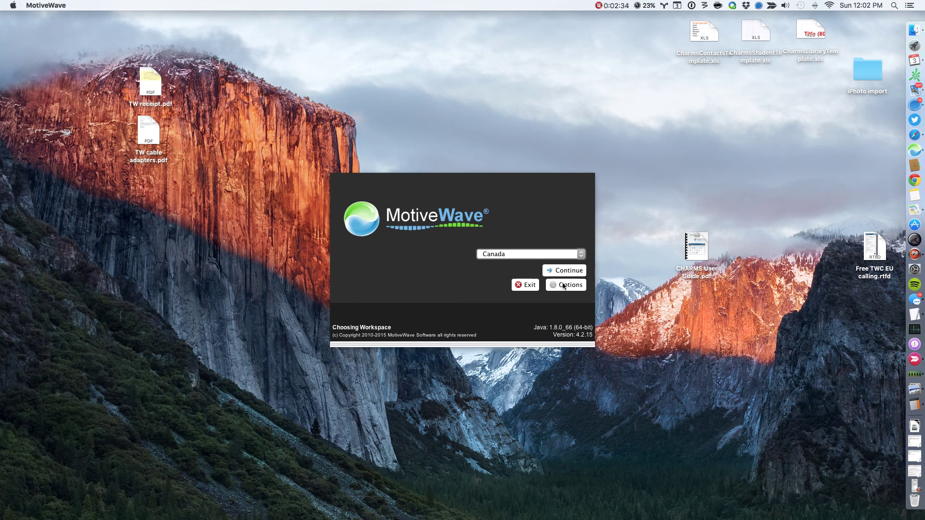
click(561, 271)
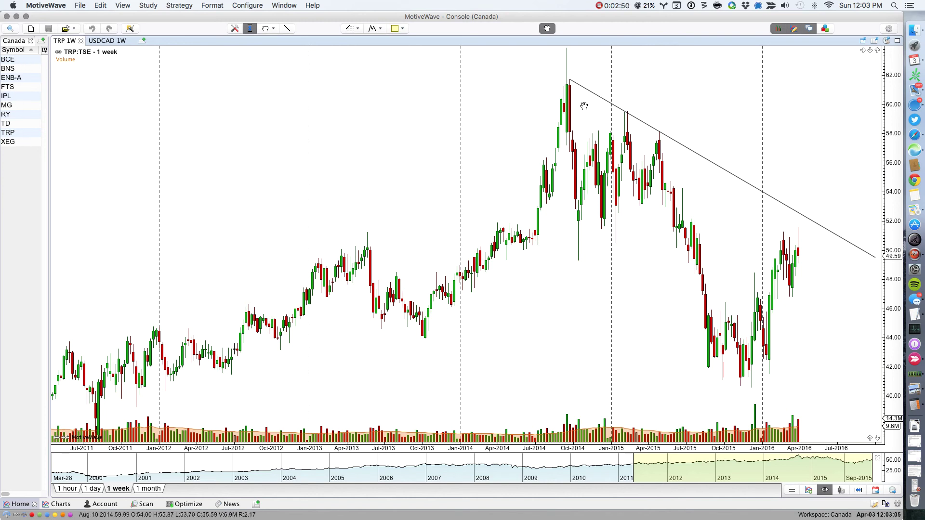
click(7, 114)
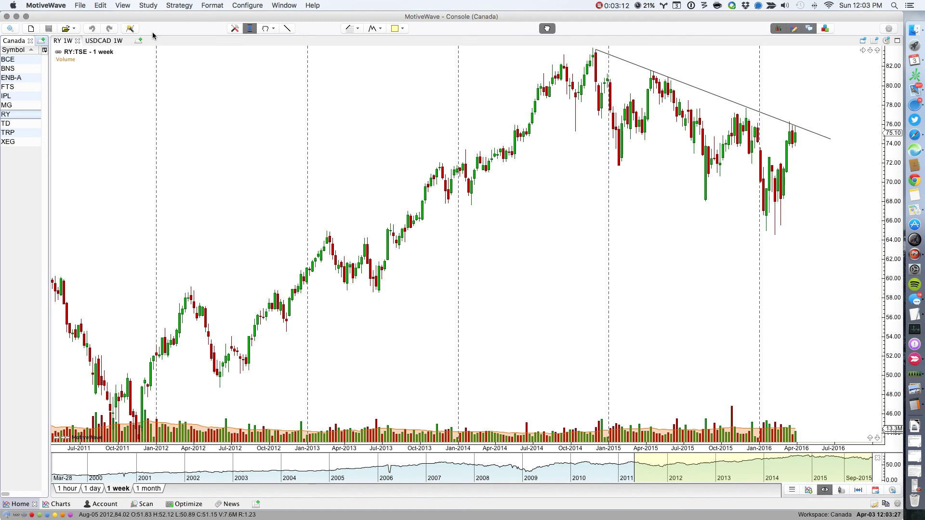
Search the instruments for bce to review its exchange listings, and close the search without selecting one.
click(10, 28)
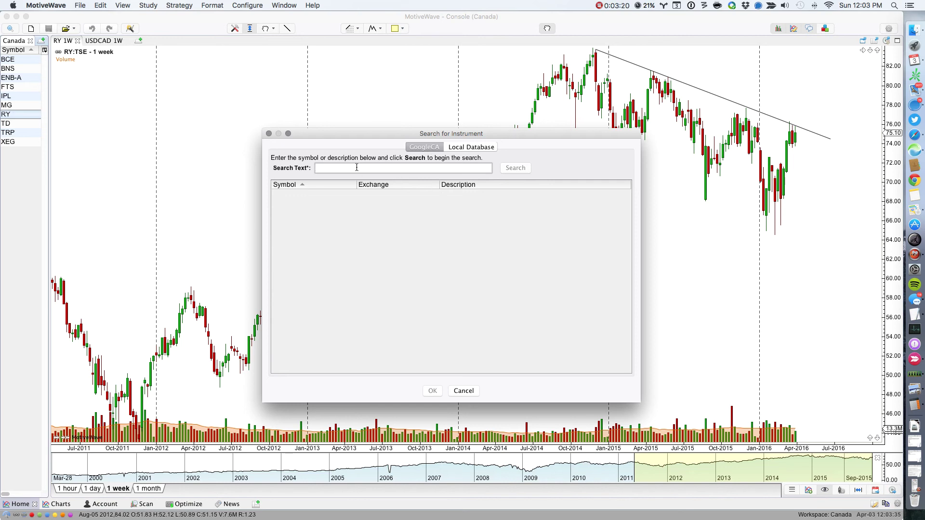
text(bce)
key(Return)
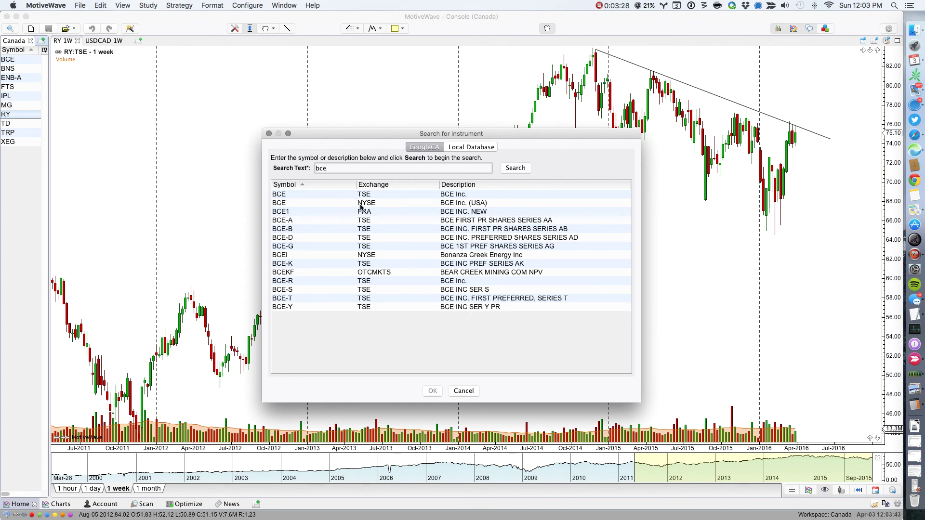
click(462, 390)
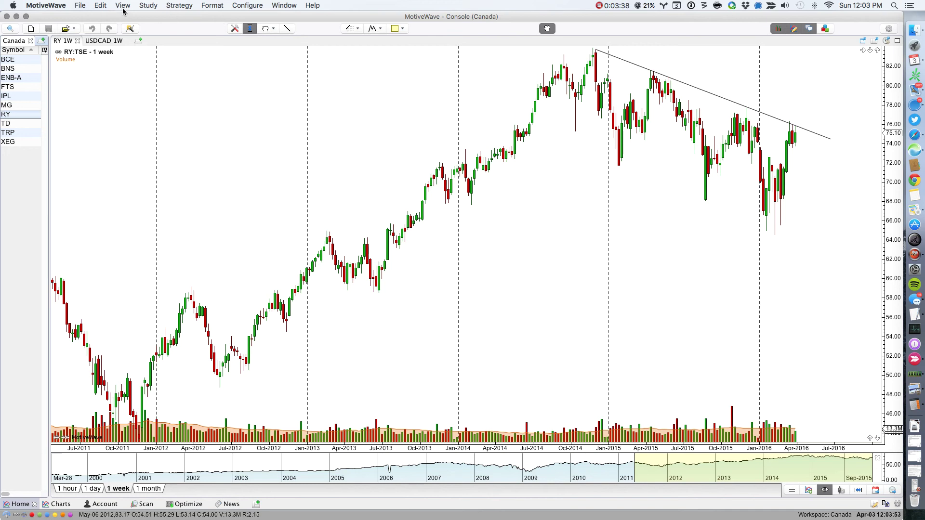
Create a new chart page named 2X with a layout of two side-by-side charts.
click(82, 7)
mouse_move(87, 18)
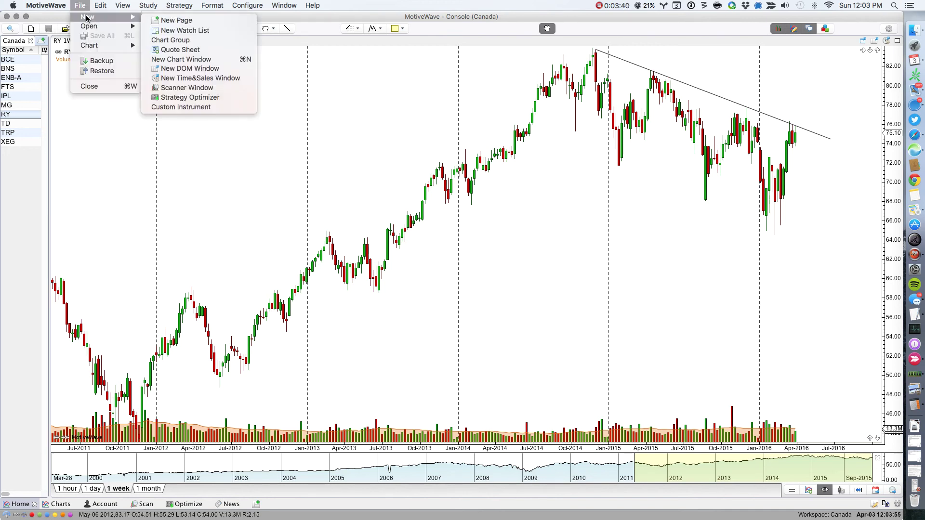
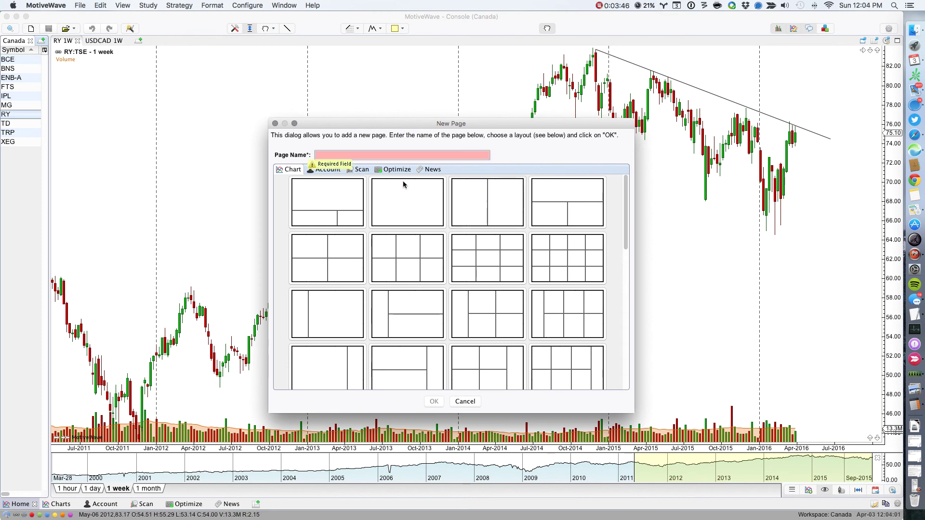
text(@)
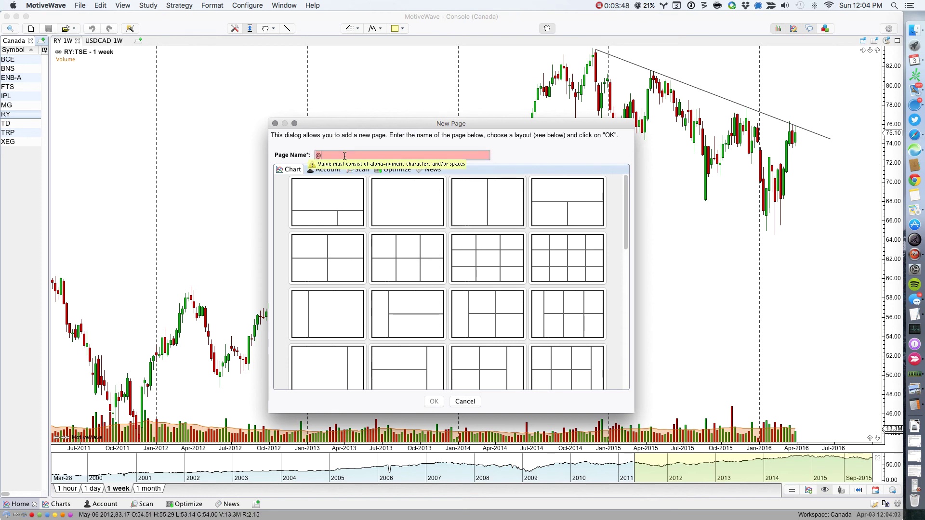
text(x)
key(BackSpace)
key(BackSpace)
text(2X)
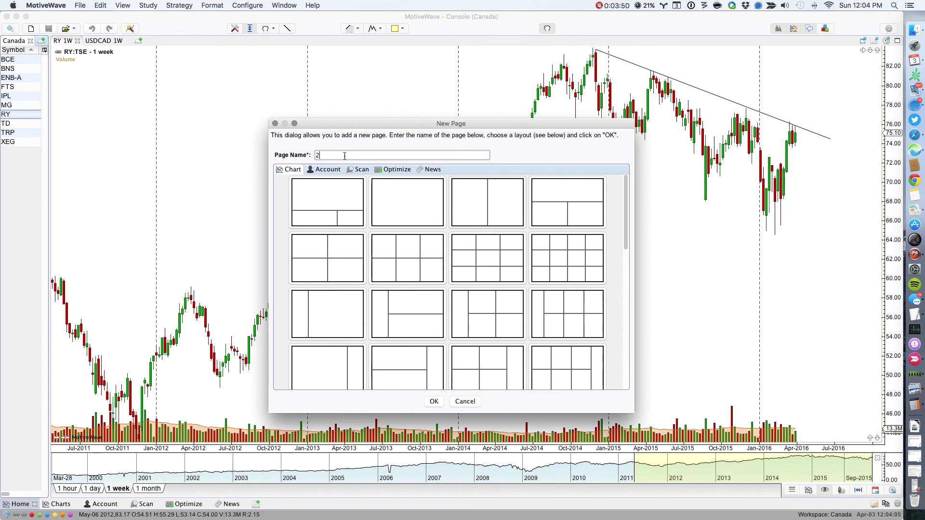
click(434, 402)
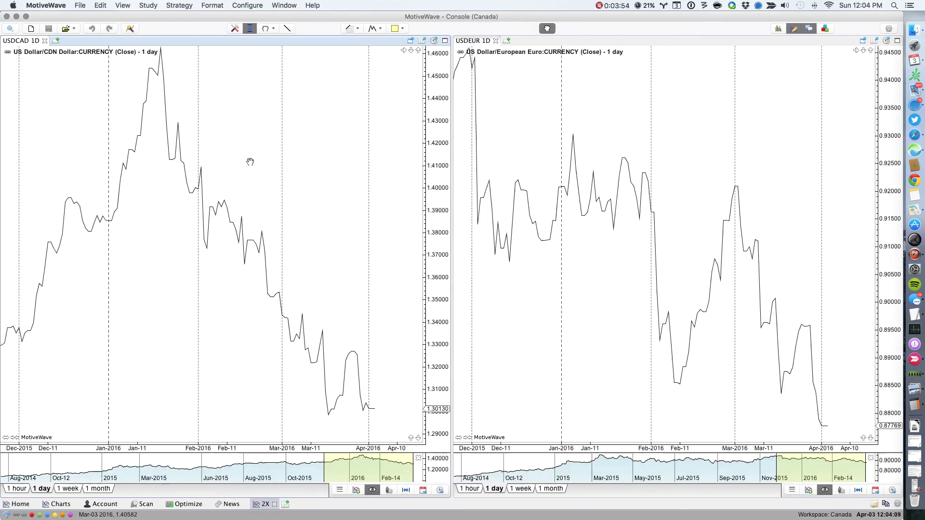
Search for RY and load the TSE listing of Royal Bank of Canada in place of the USDCAD chart.
click(11, 29)
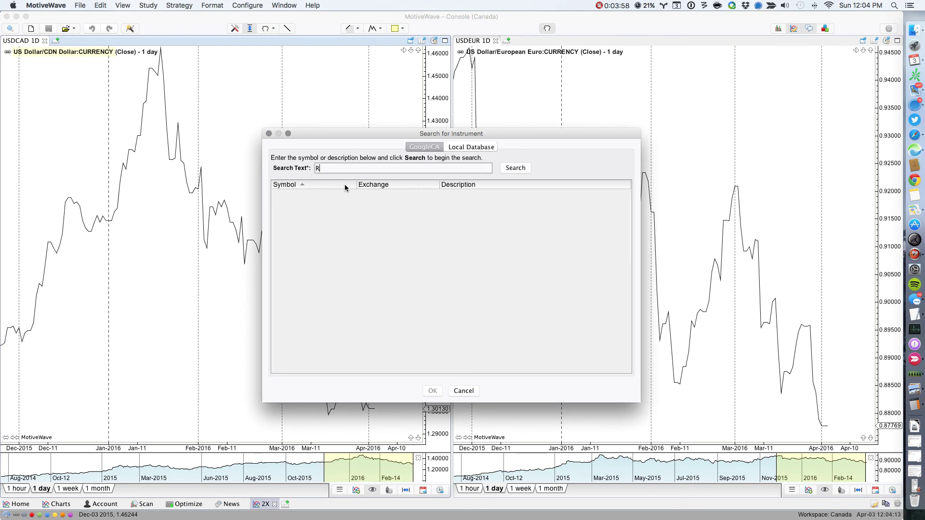
text(RY)
click(513, 167)
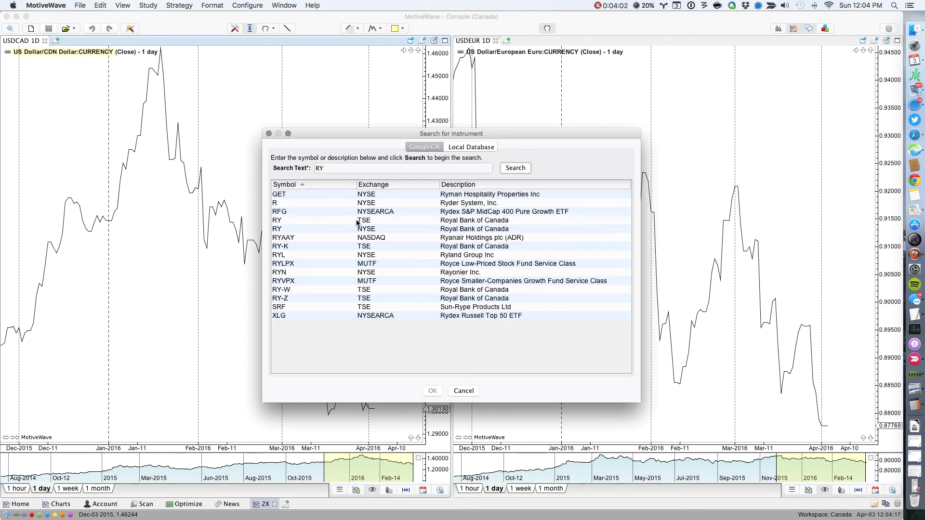
click(357, 222)
click(433, 390)
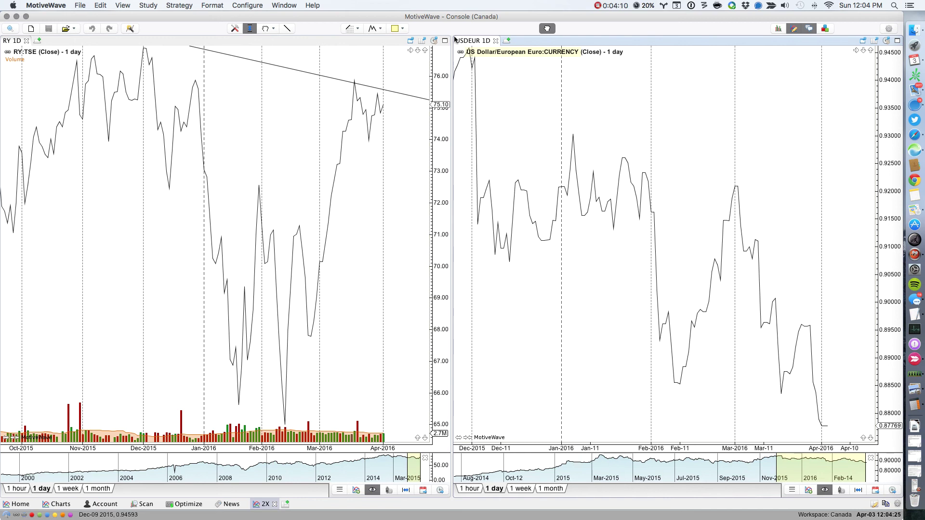
Search for RY and load the NYSE listing of Royal Bank of Canada in place of the USDEUR chart.
click(16, 32)
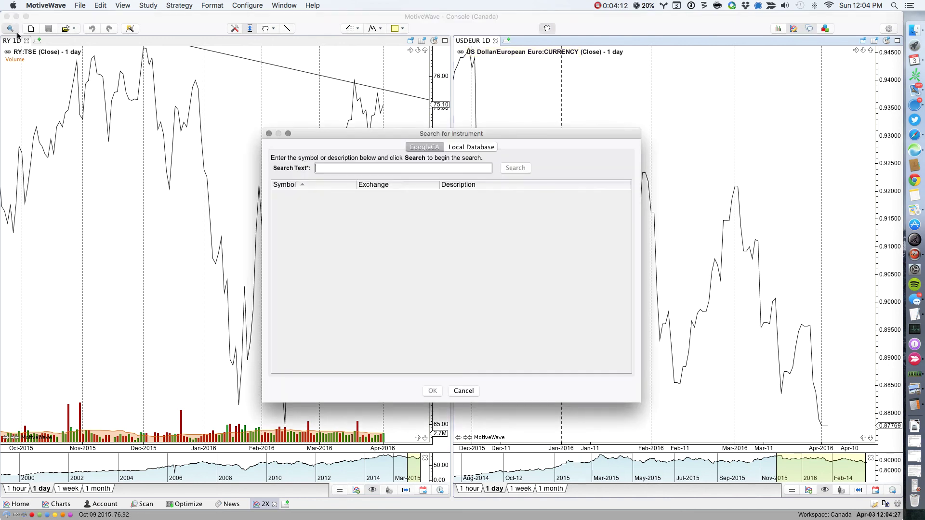
text(RY)
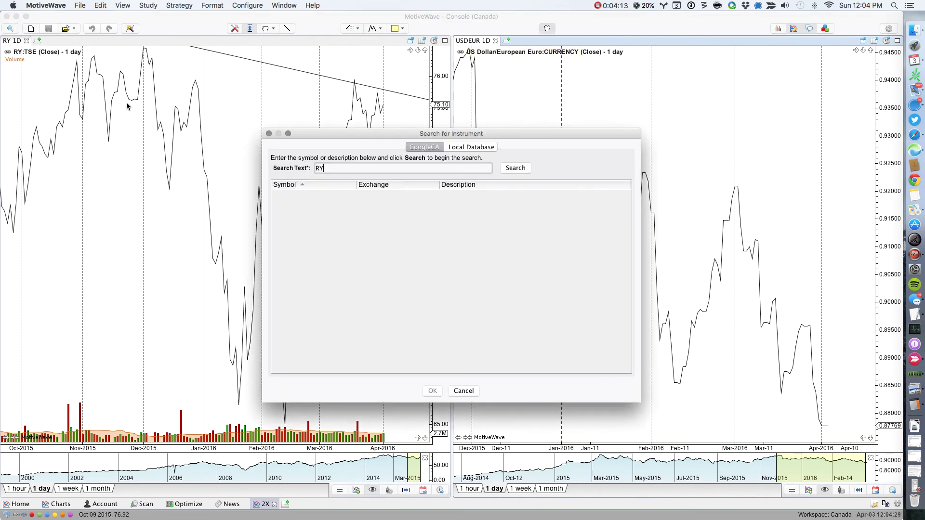
key(Return)
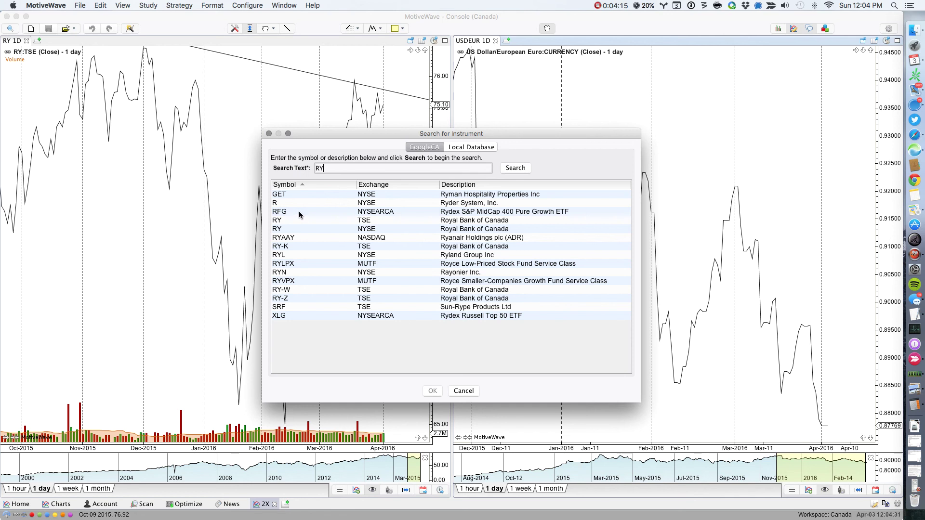
click(366, 232)
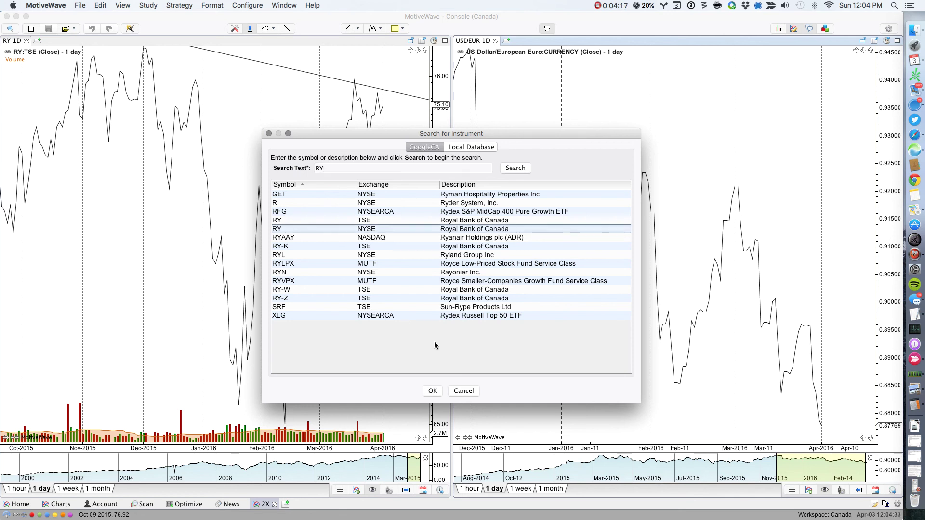
click(433, 391)
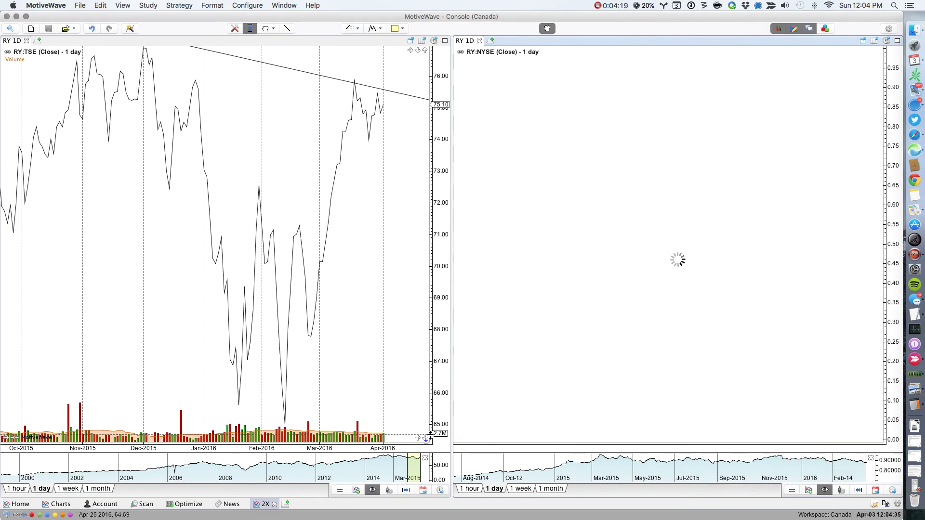
Change the bar type of the RY:TSE chart to Candlesticks in its chart settings.
right_click(164, 172)
mouse_move(178, 196)
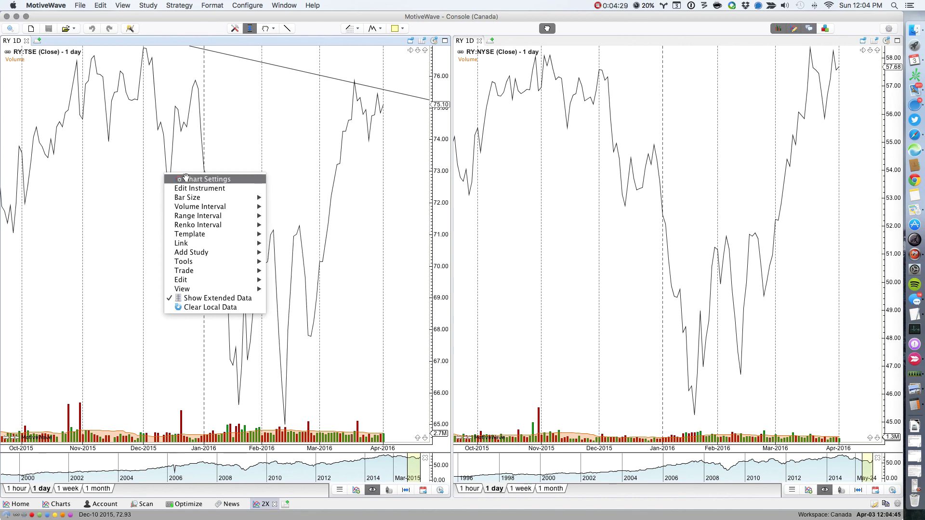
click(186, 178)
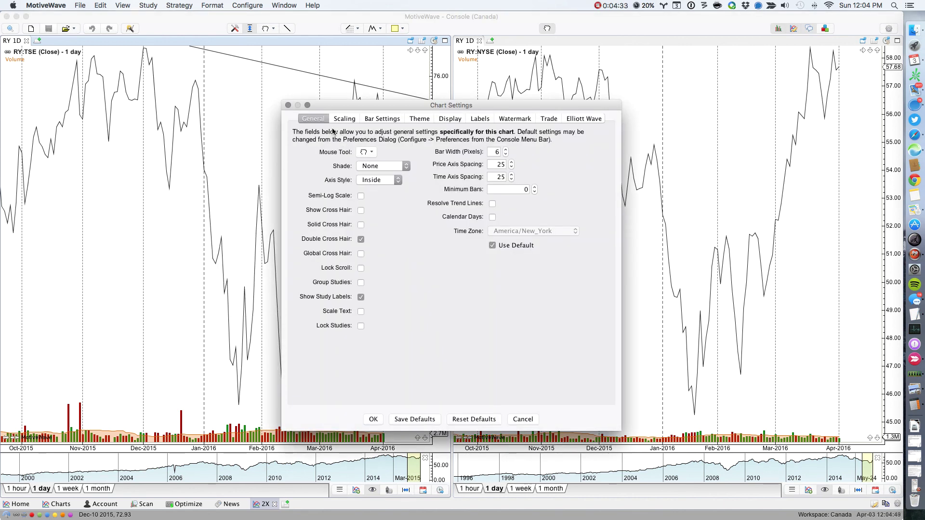
click(401, 120)
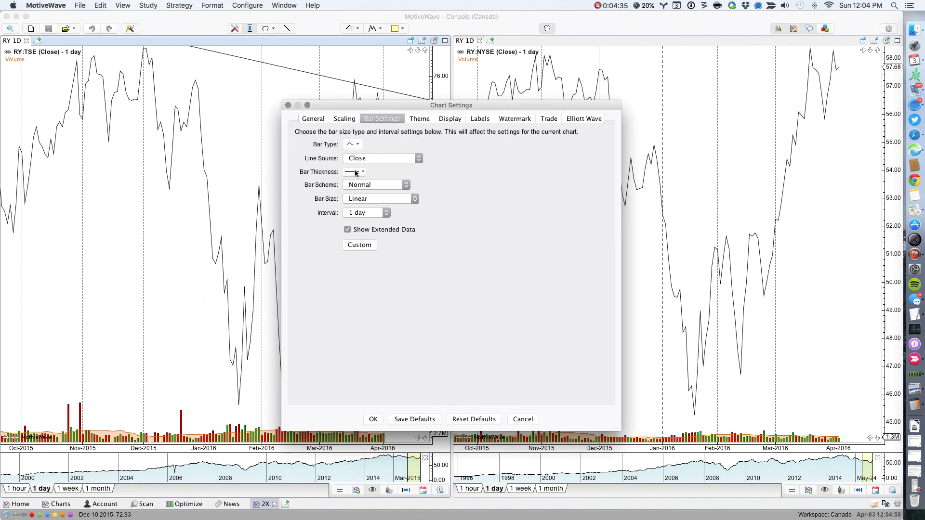
click(357, 144)
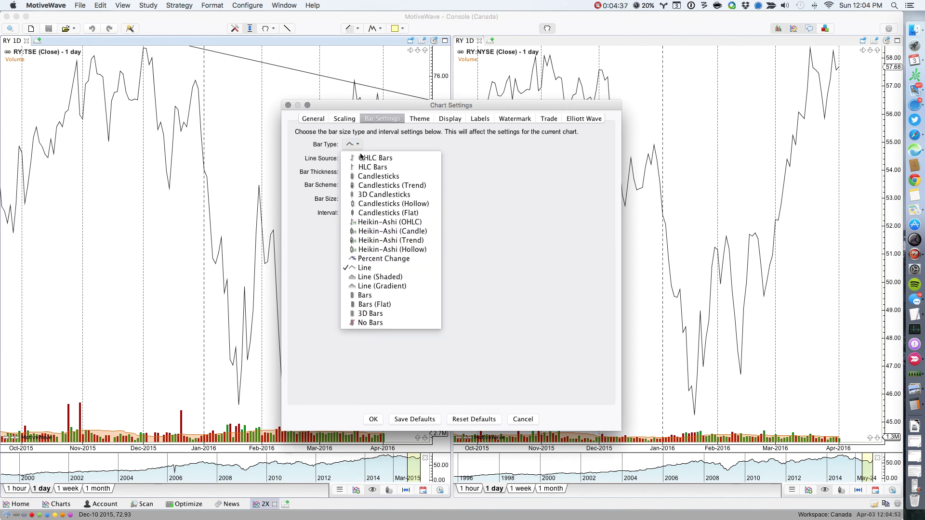
click(369, 176)
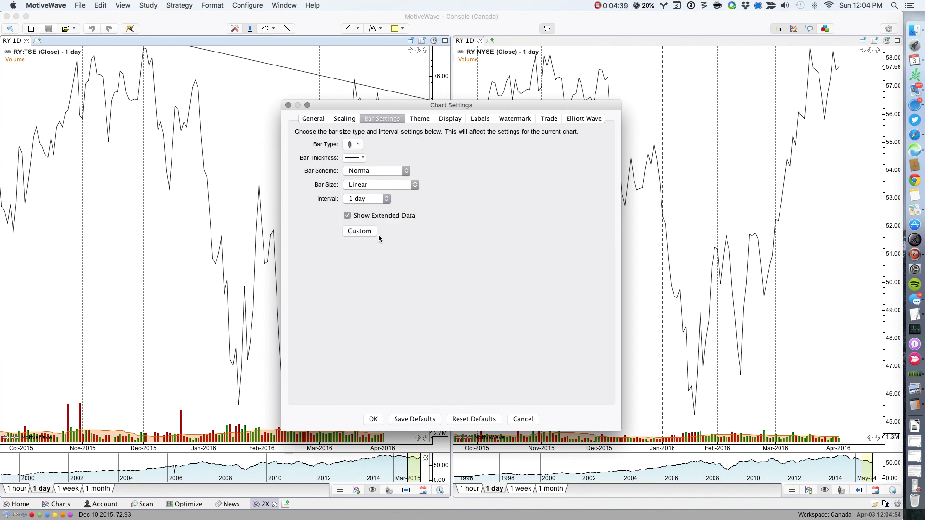
click(372, 418)
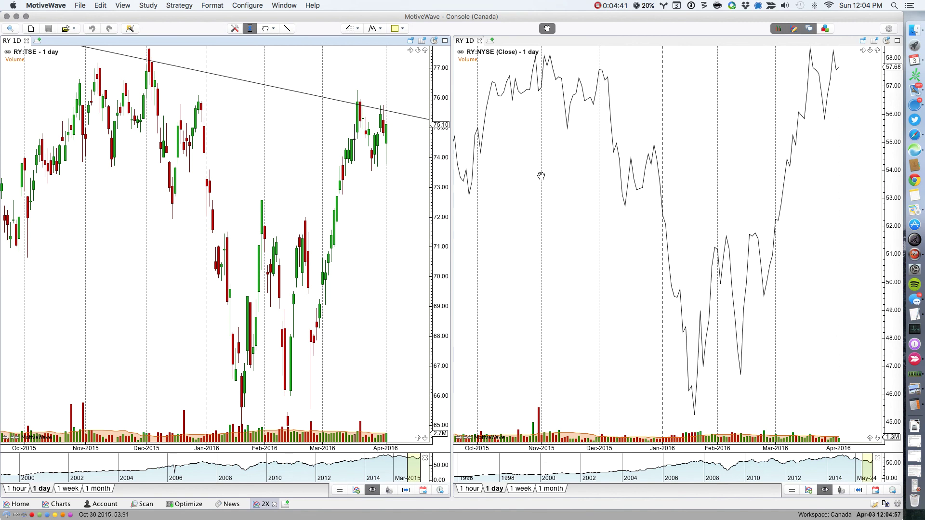
Change the bar type of the RY:NYSE chart to candlesticks in its chart settings.
right_click(540, 176)
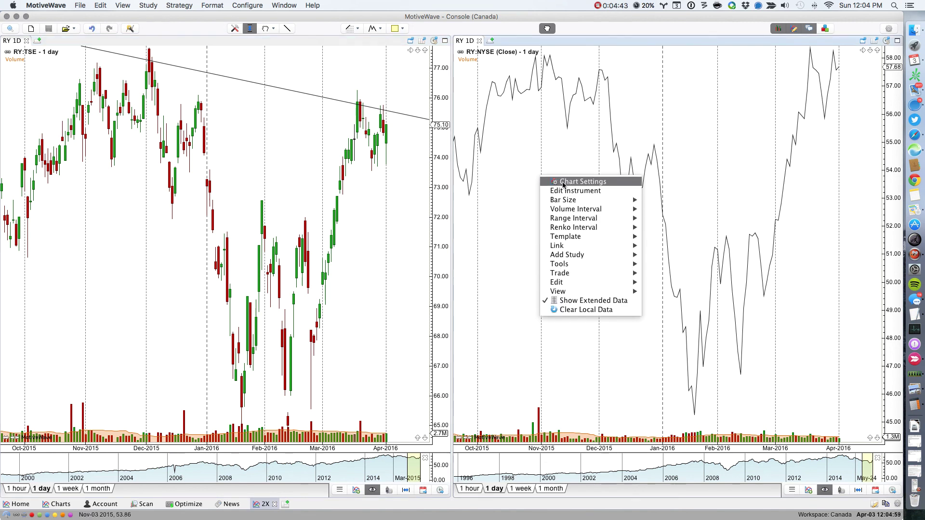
click(562, 183)
click(379, 119)
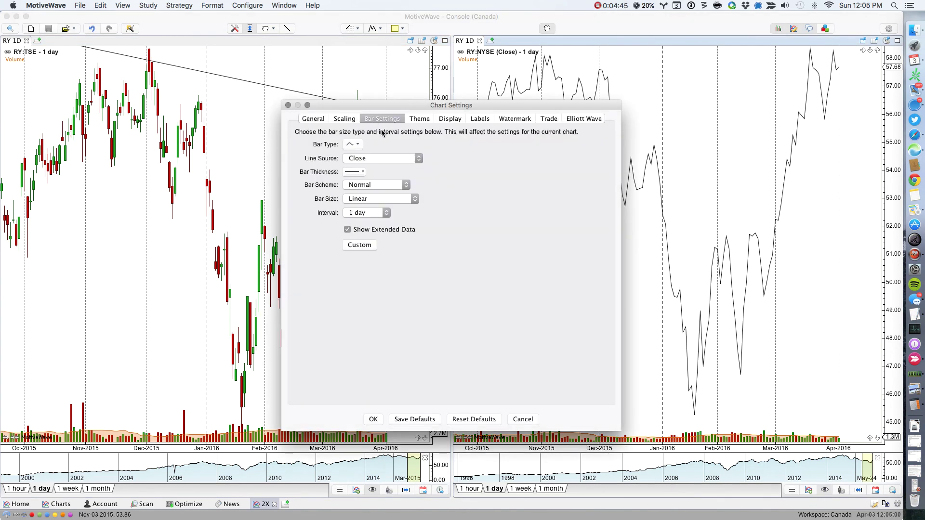
click(356, 145)
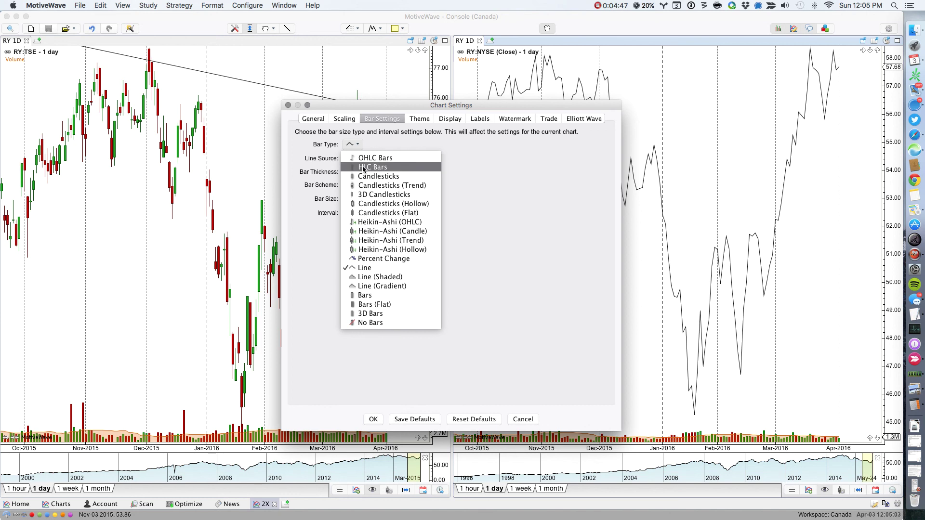
click(369, 184)
click(373, 419)
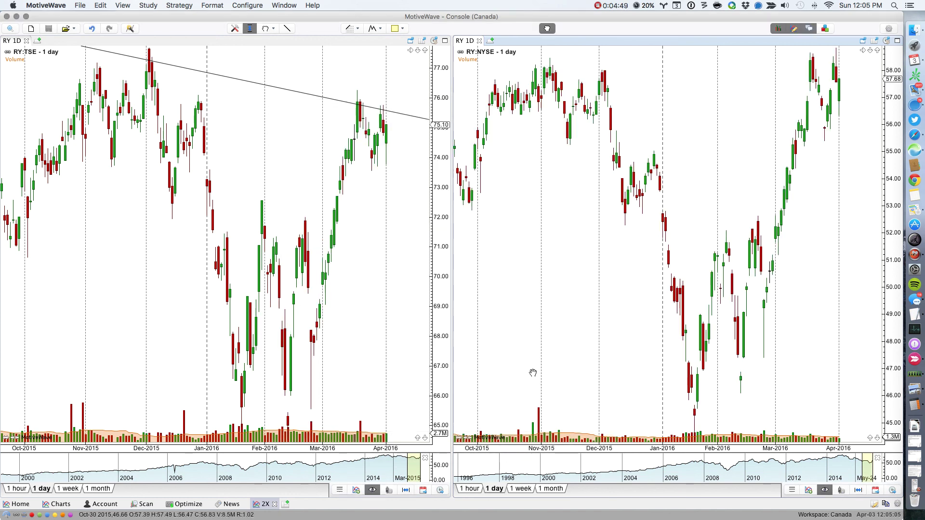
Set both charts to 1 week bars and draw a trend line on RY:NYSE from the 2014 peak at about 74.91 down to about 62.23.
click(69, 488)
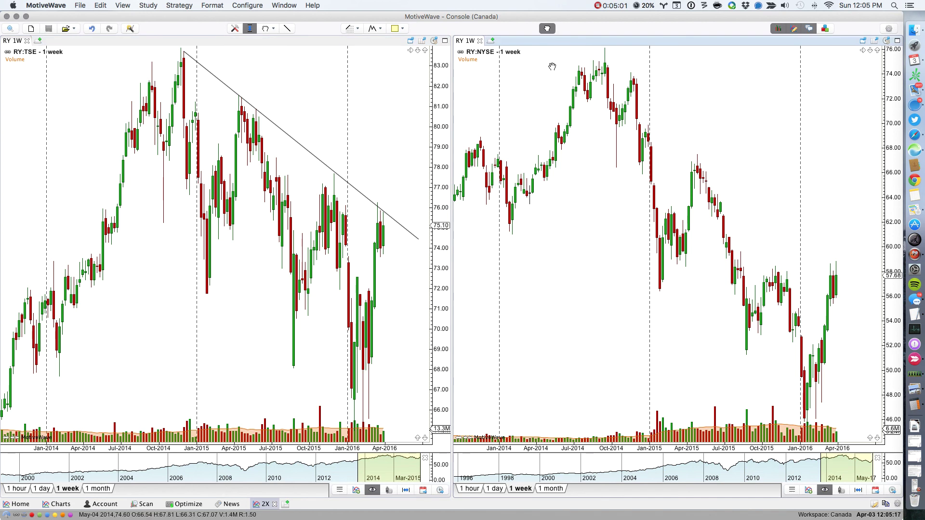
click(287, 29)
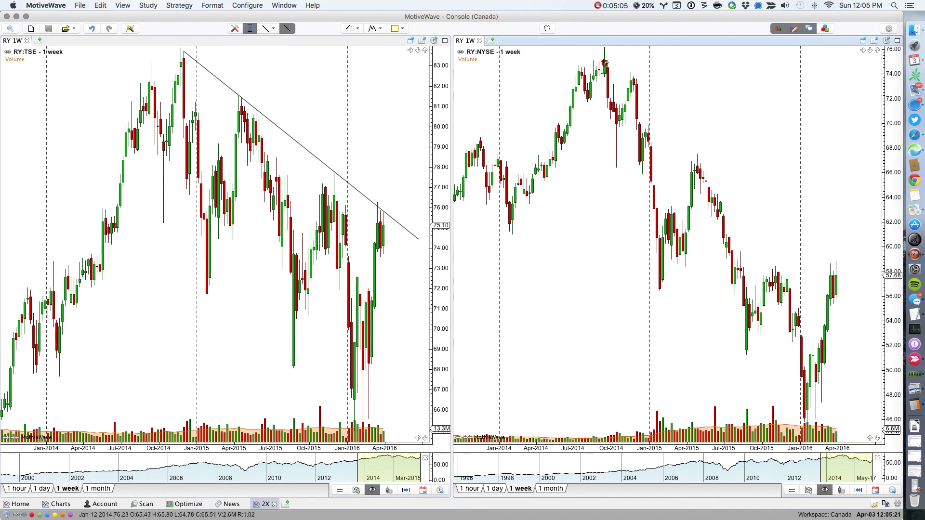
mouse_move(605, 63)
mouse_down()
mouse_move(676, 89)
mouse_move(798, 158)
mouse_move(876, 214)
mouse_move(869, 219)
mouse_up()
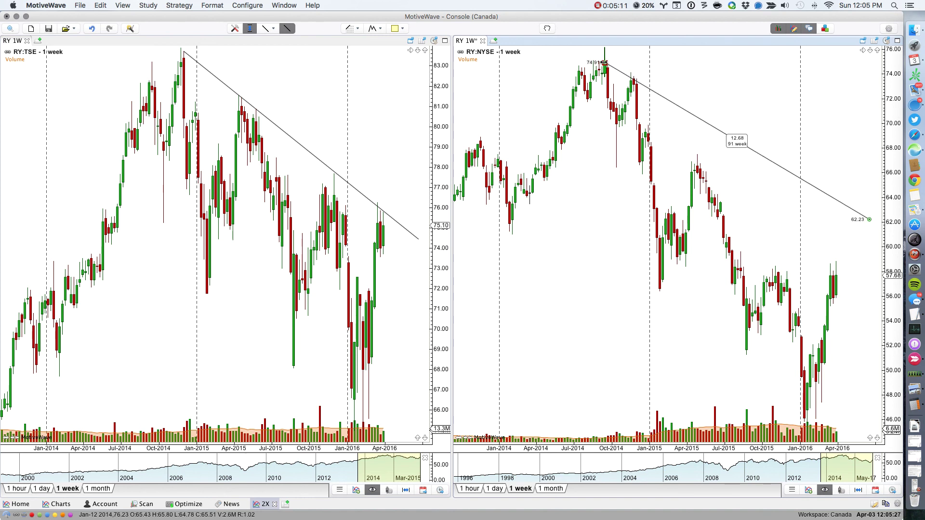
click(548, 28)
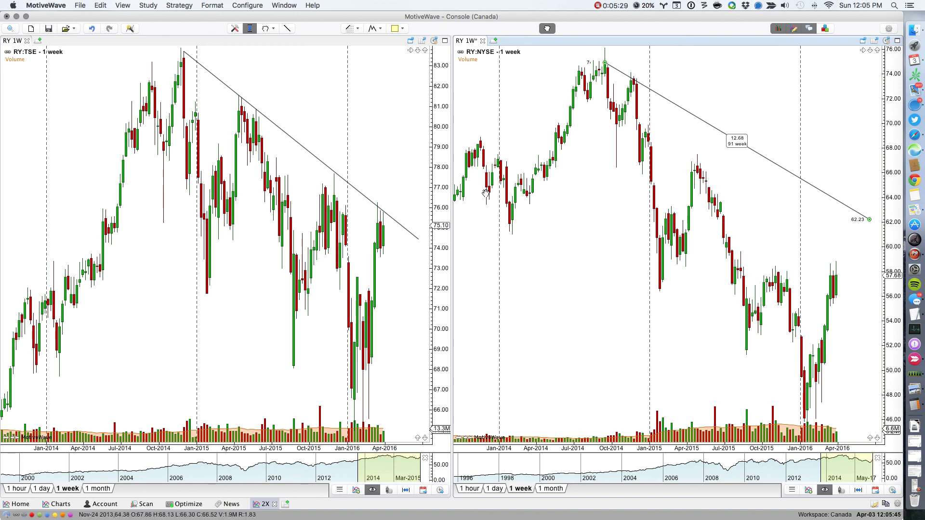
click(42, 8)
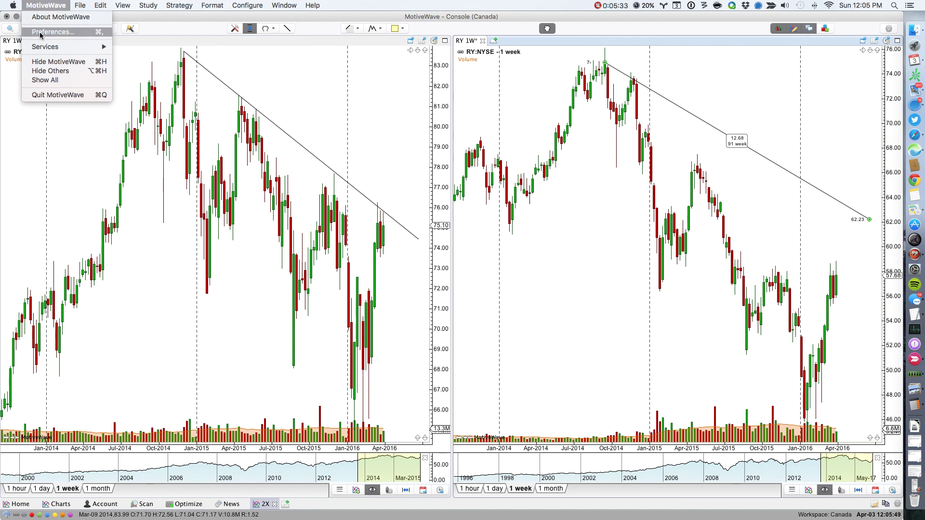
click(169, 25)
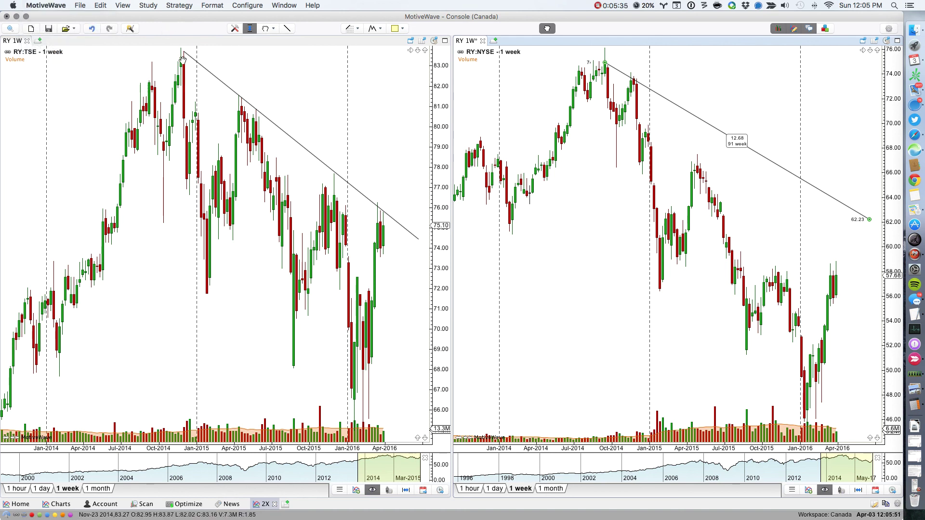